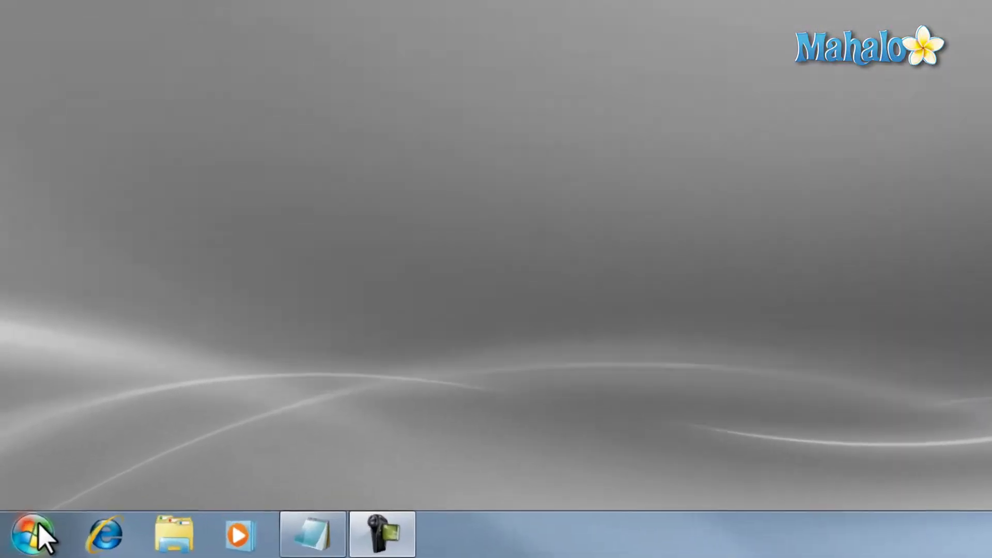
# - Open Device Manager through the Start menu Computer item's Properties System page
pyautogui.click(18, 545)
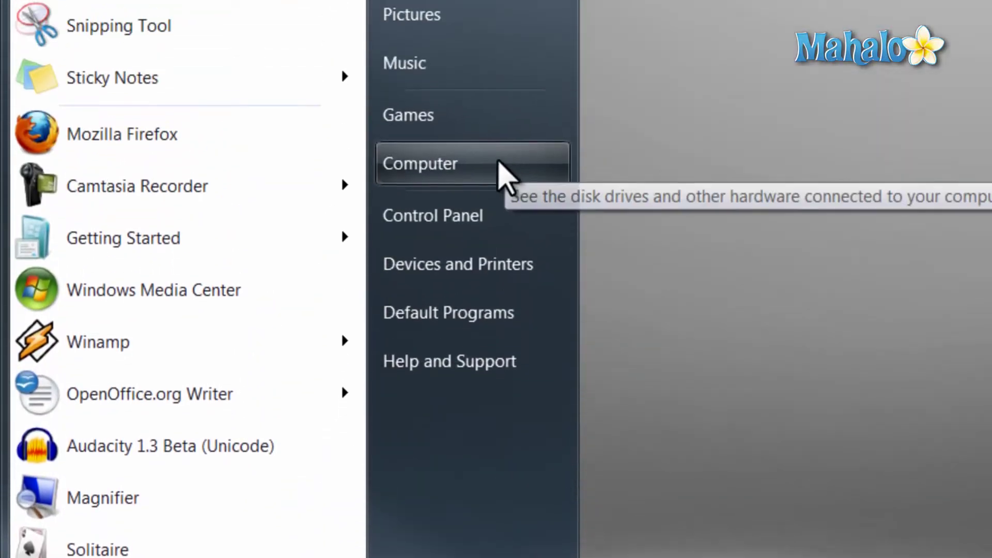
pyautogui.rightClick(500, 166)
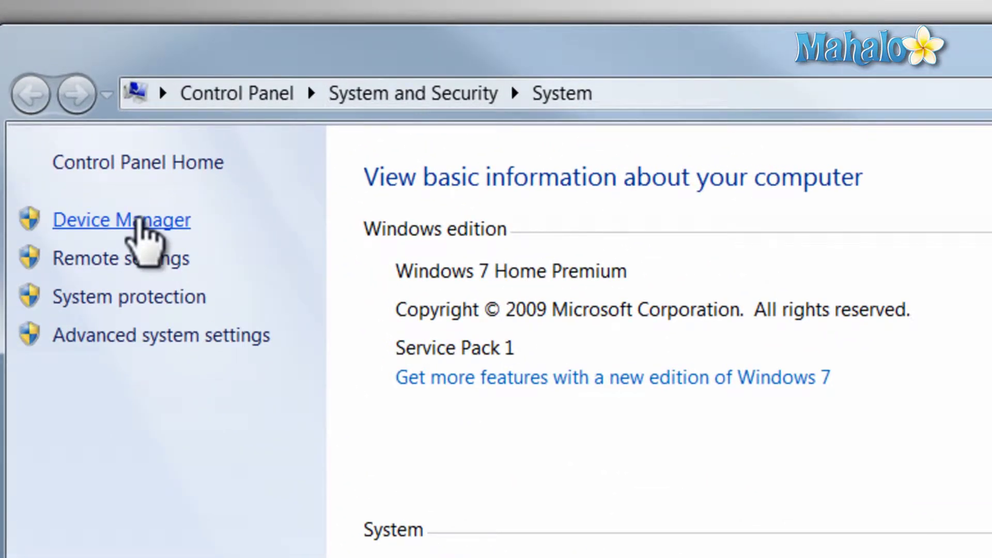
pyautogui.click(141, 221)
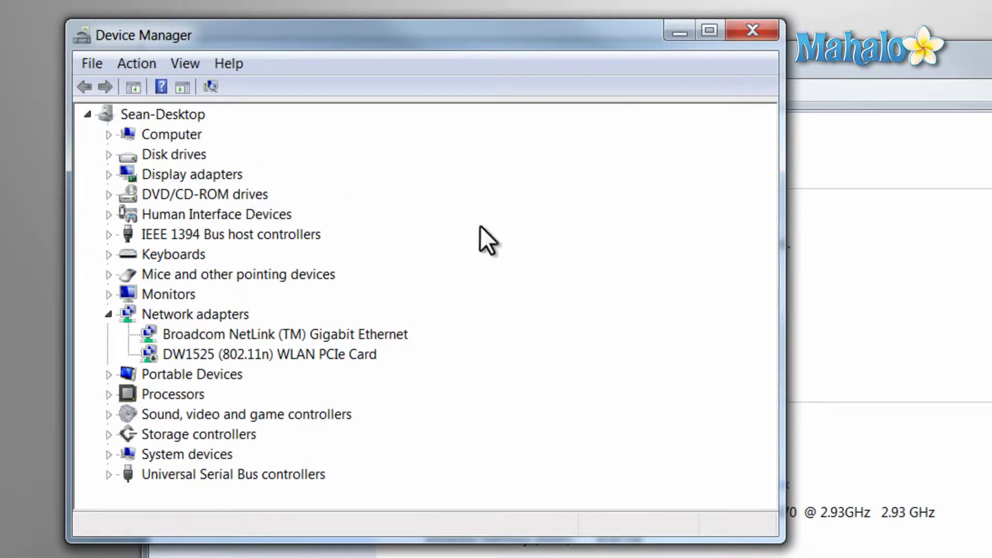
# - Widen the Device Manager window and select the DW1525 802.11n WLAN PCIe Card
pyautogui.moveTo(785, 232); pyautogui.dragTo(952, 233)
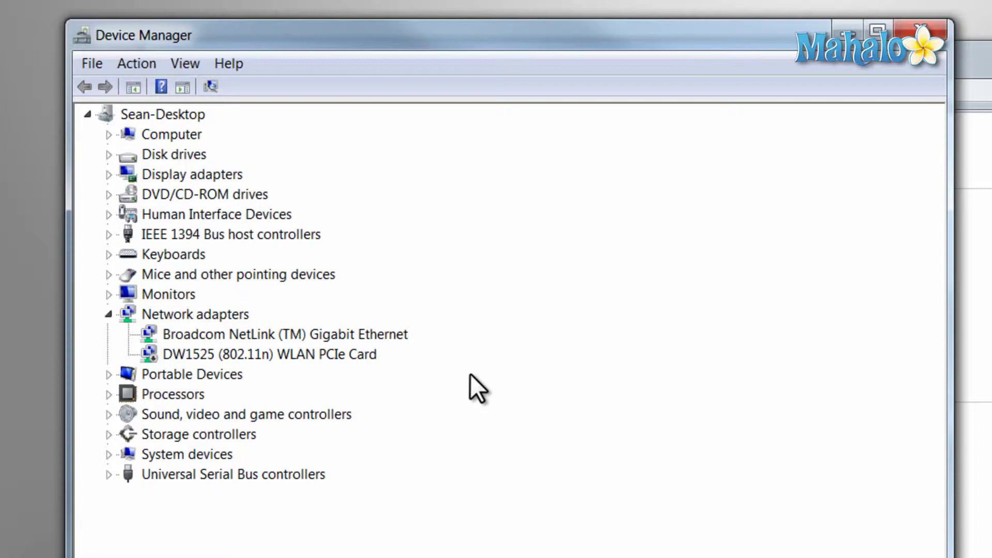
pyautogui.click(281, 355)
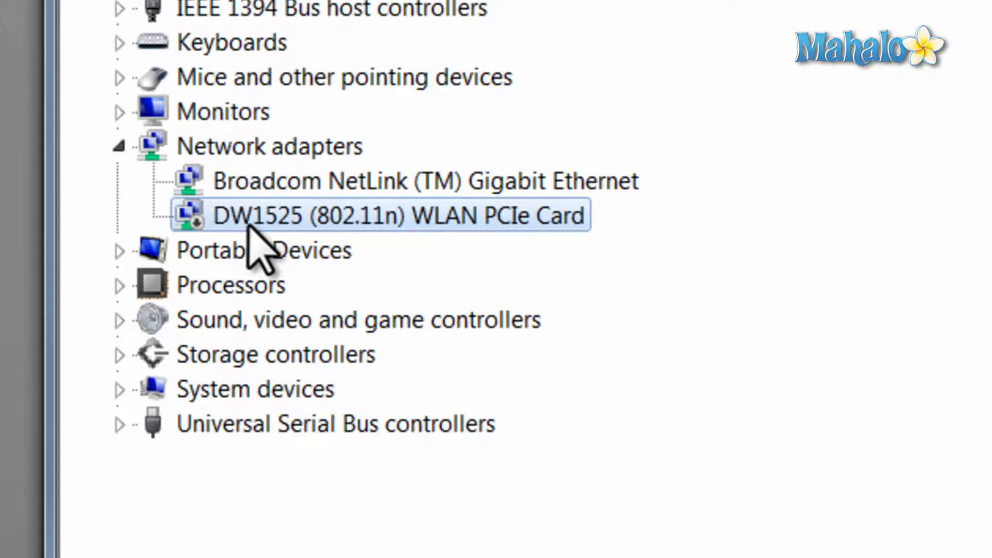
pyautogui.rightClick(258, 210)
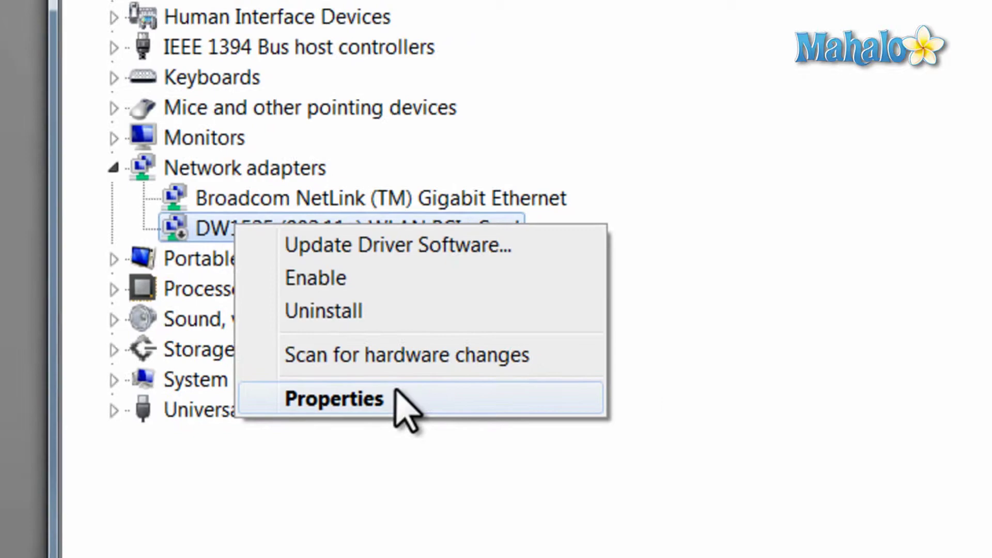
pyautogui.click(449, 411)
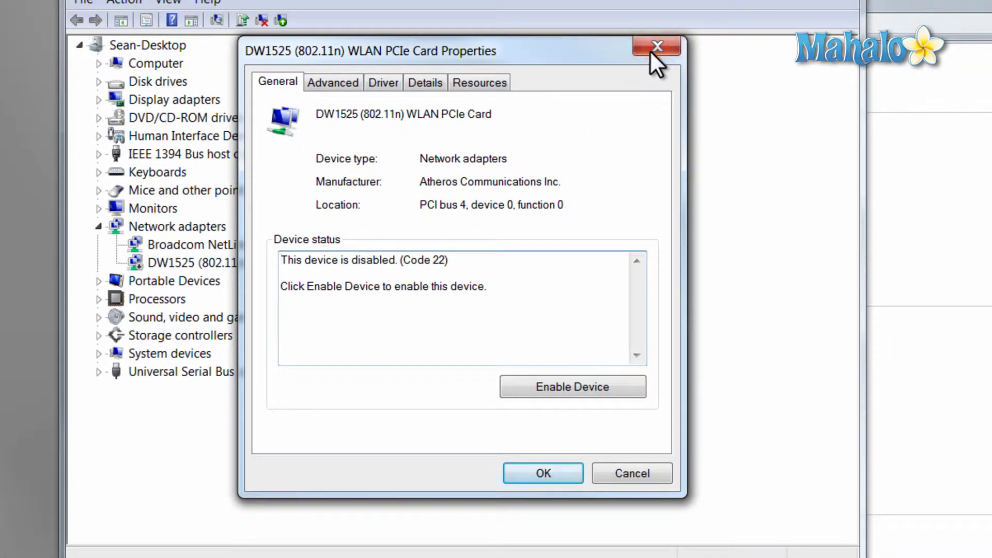
pyautogui.click(655, 48)
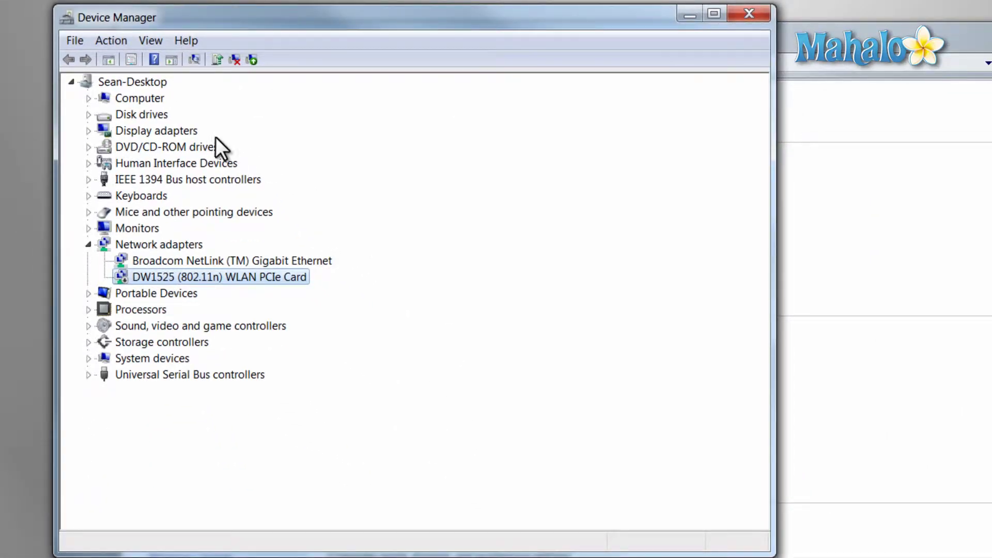
# - Select the ATI Radeon HD 5700 Series under Display adapters, briefly expanding Monitors and Processors
pyautogui.click(88, 131)
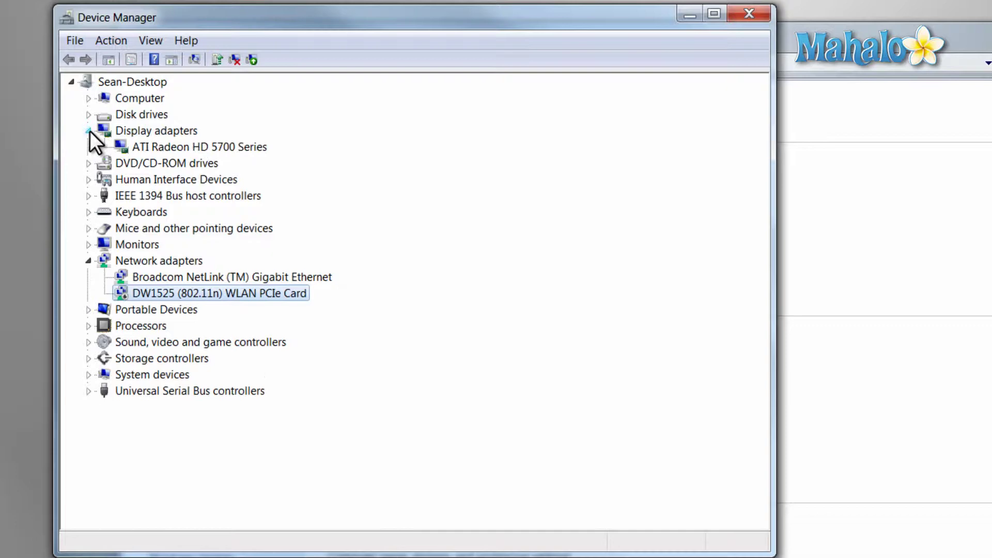
pyautogui.click(163, 144)
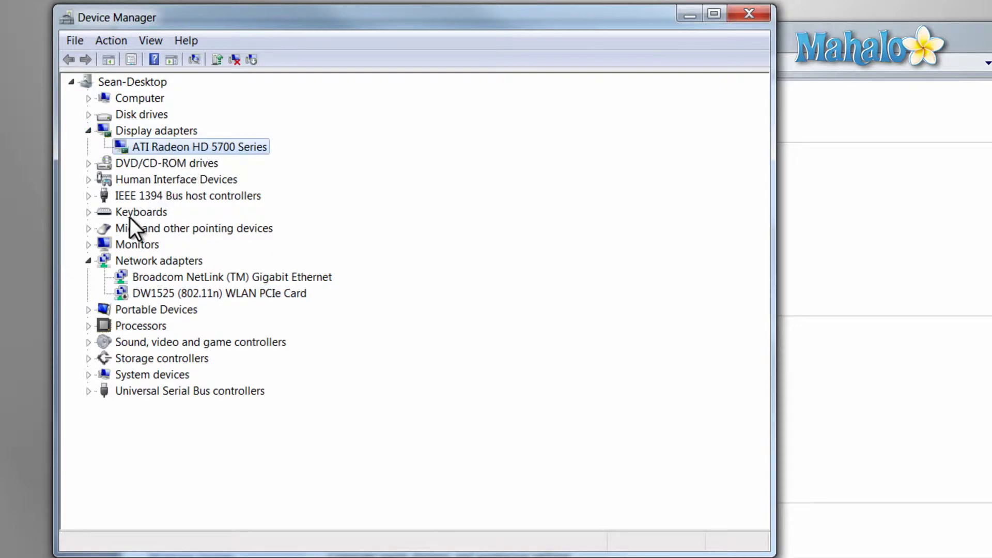
pyautogui.click(88, 244)
pyautogui.click(116, 260)
pyautogui.click(88, 245)
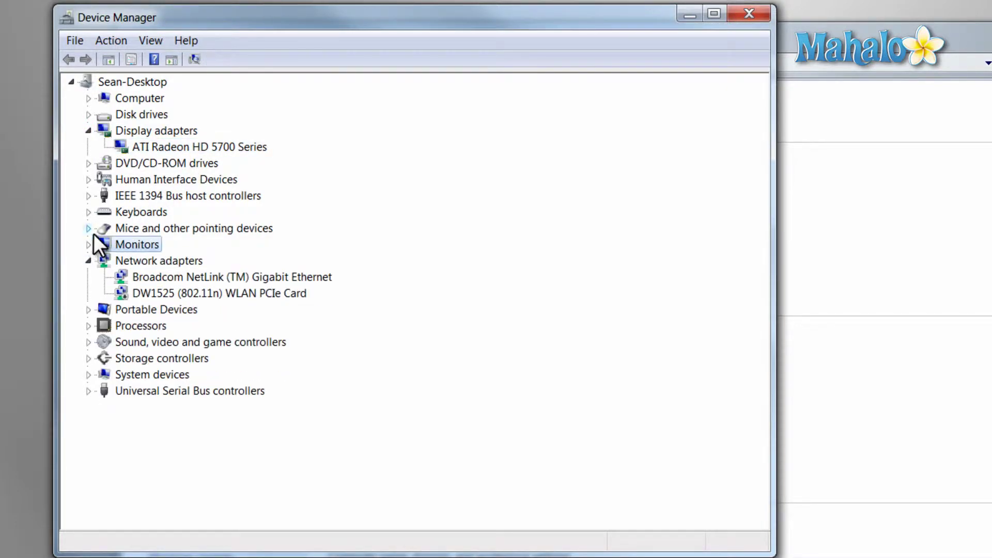
pyautogui.click(120, 342)
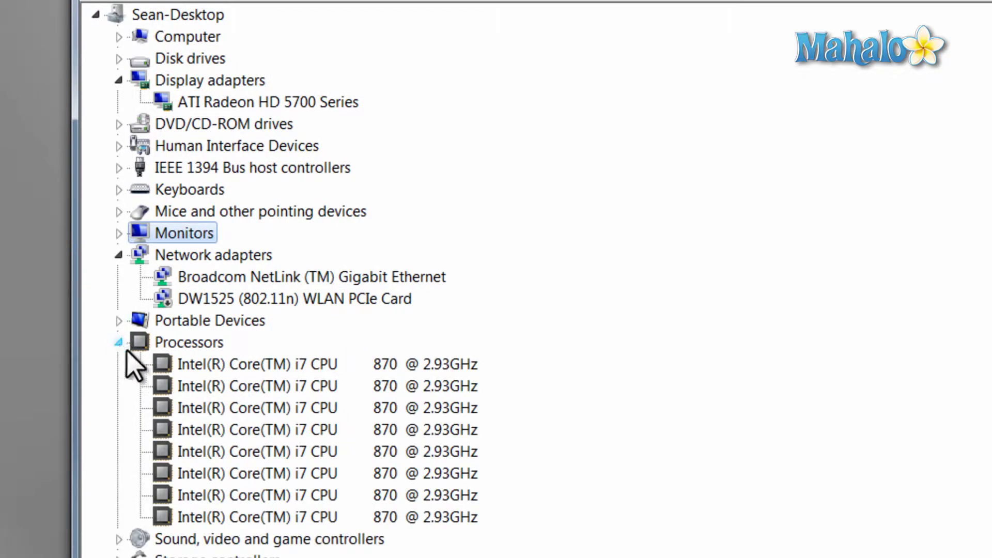
pyautogui.click(119, 341)
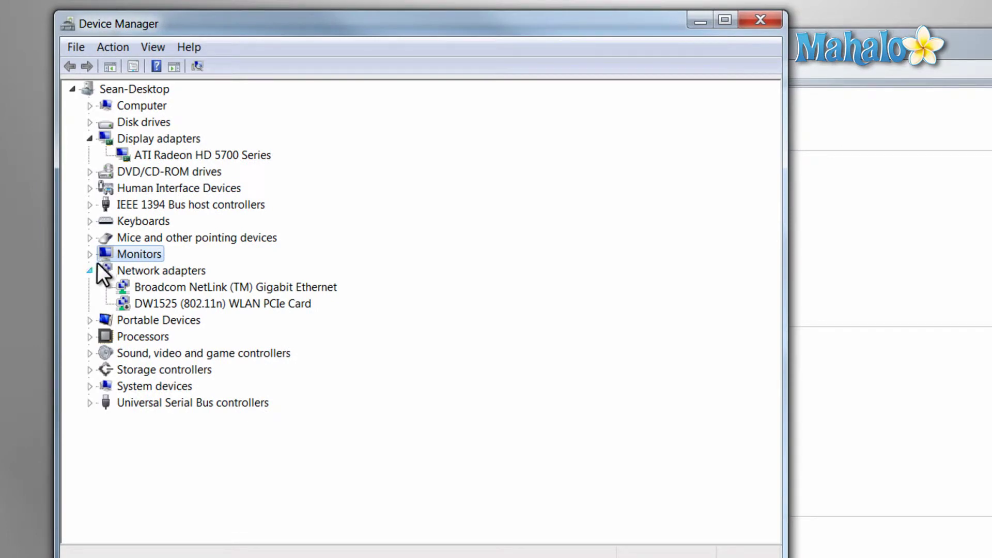
pyautogui.click(159, 49)
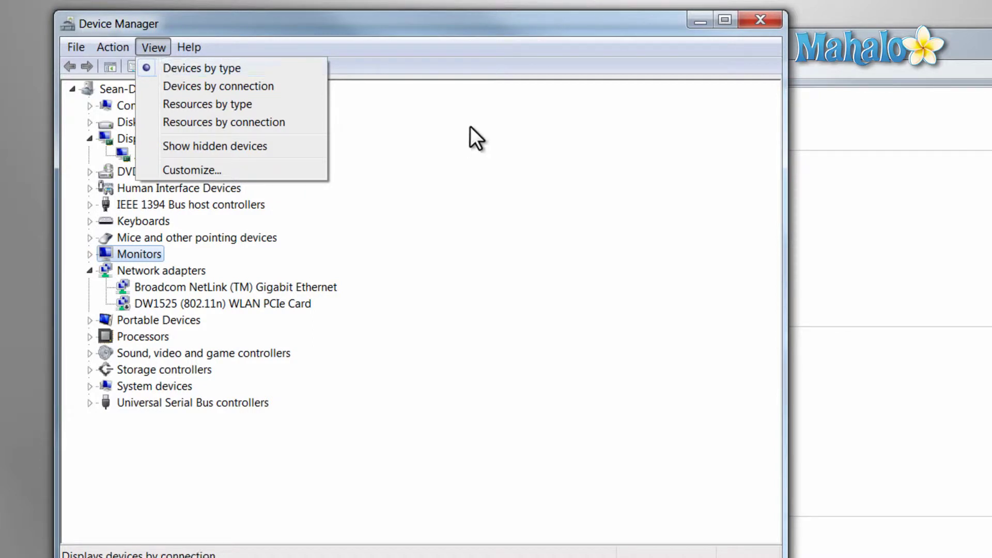
pyautogui.click(471, 128)
pyautogui.click(159, 47)
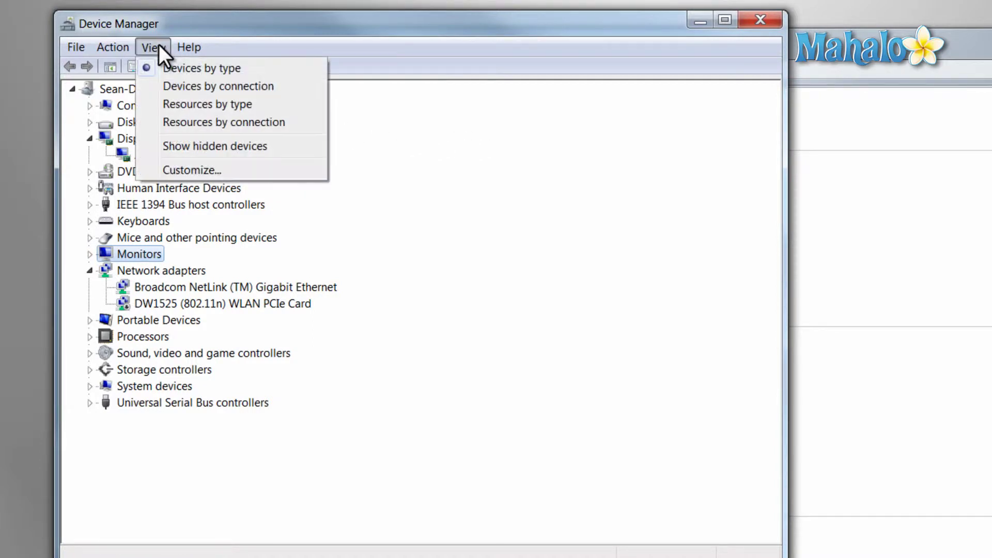
pyautogui.click(176, 86)
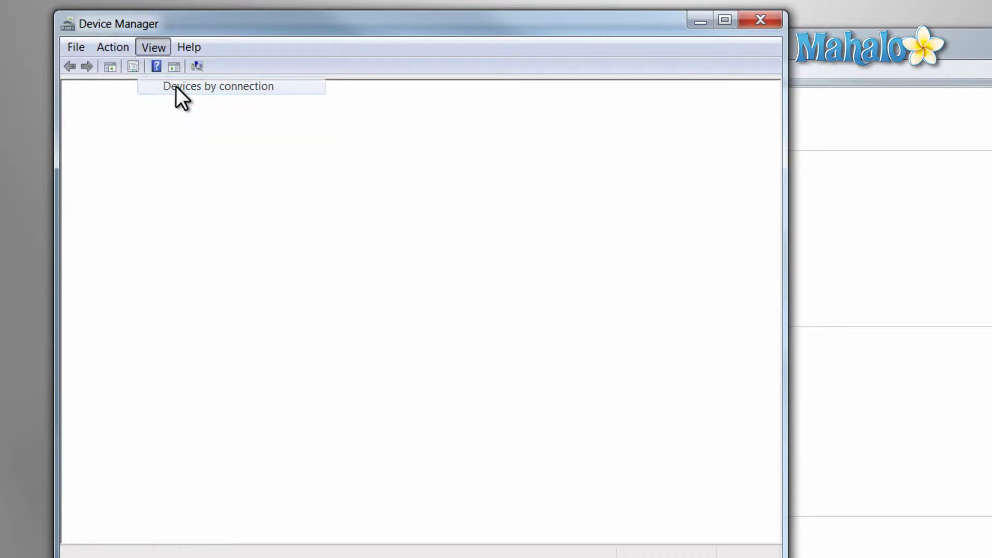
pyautogui.click(154, 47)
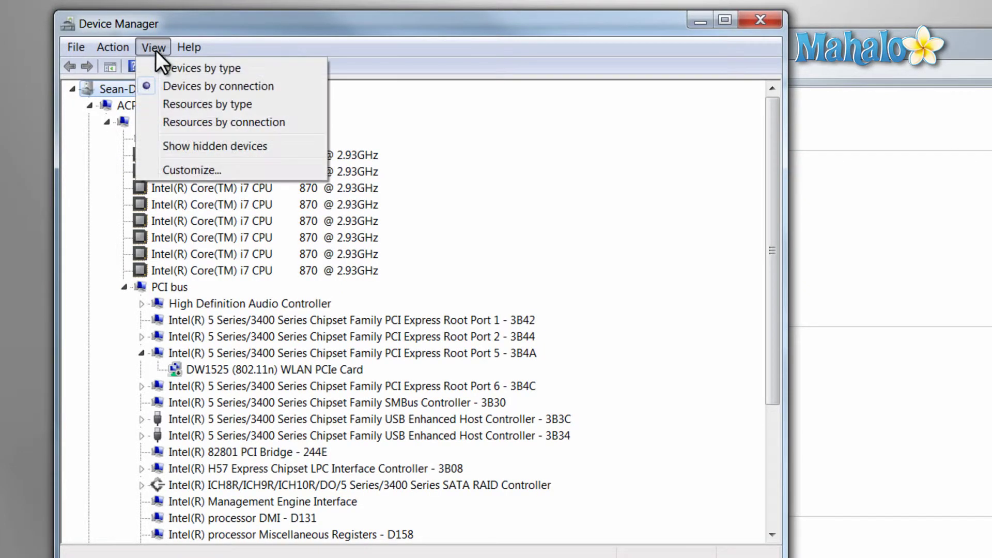
pyautogui.click(177, 107)
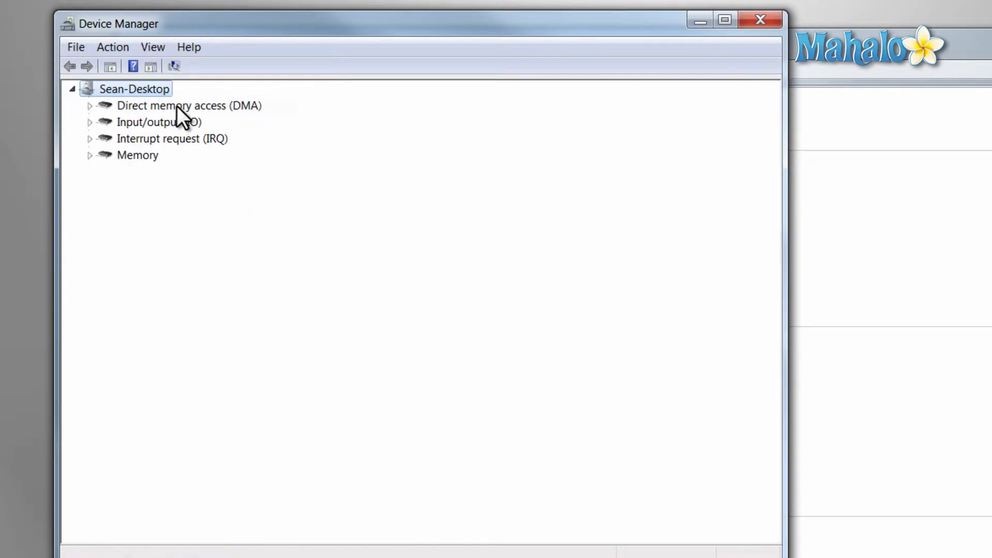
pyautogui.click(157, 47)
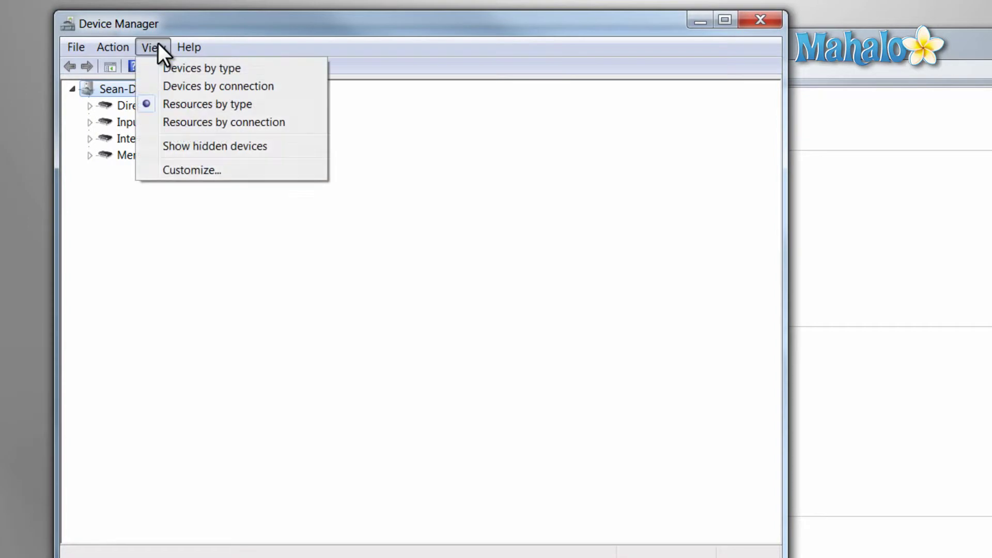
pyautogui.click(170, 122)
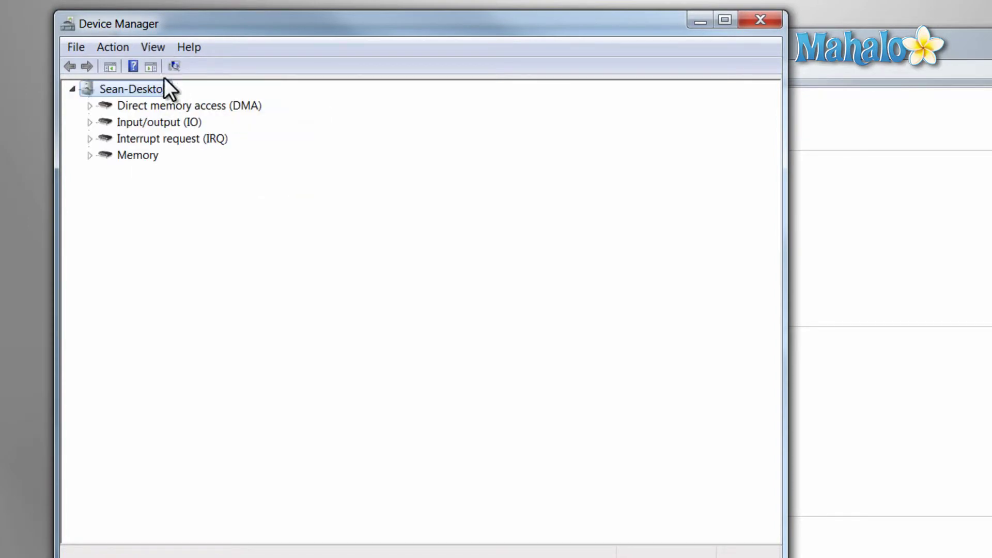
pyautogui.click(153, 46)
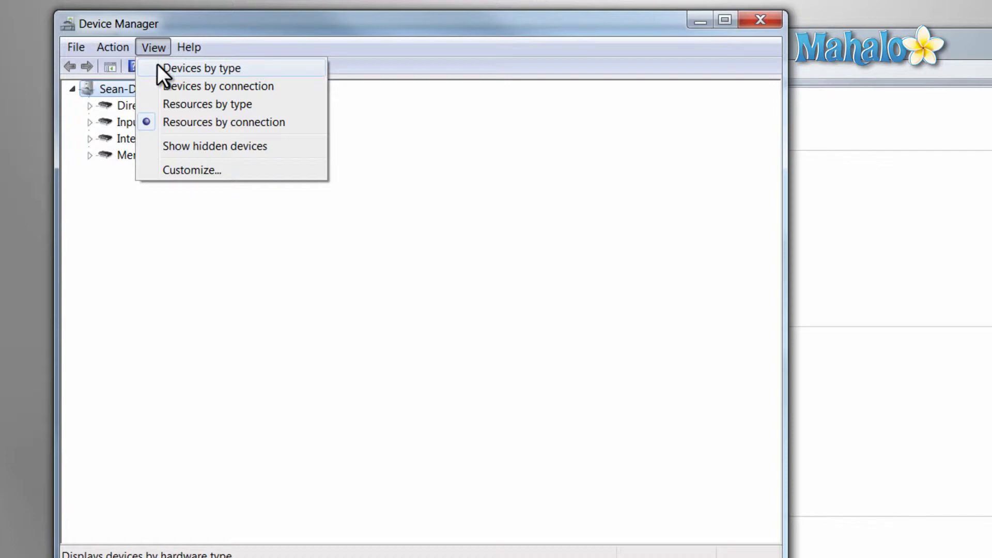
pyautogui.click(157, 68)
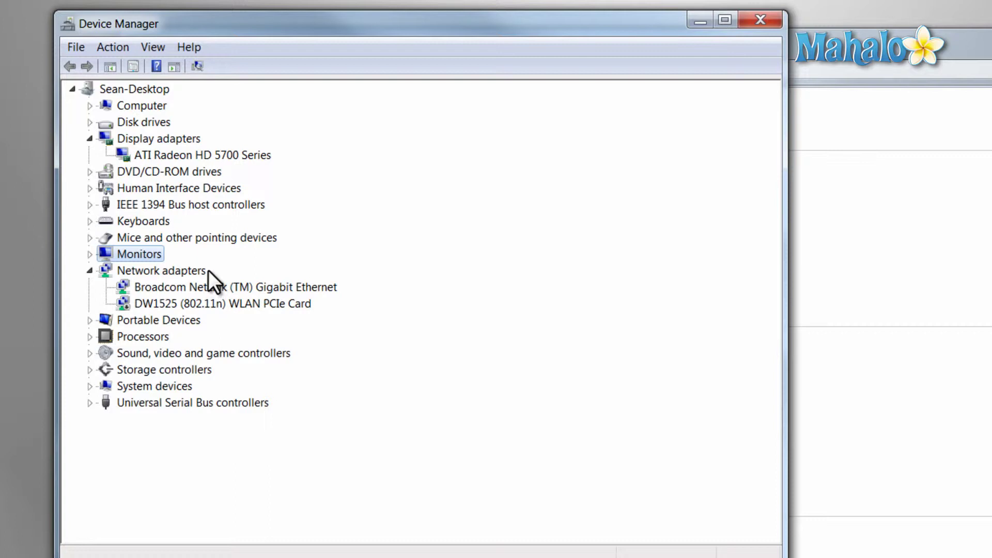
pyautogui.rightClick(182, 286)
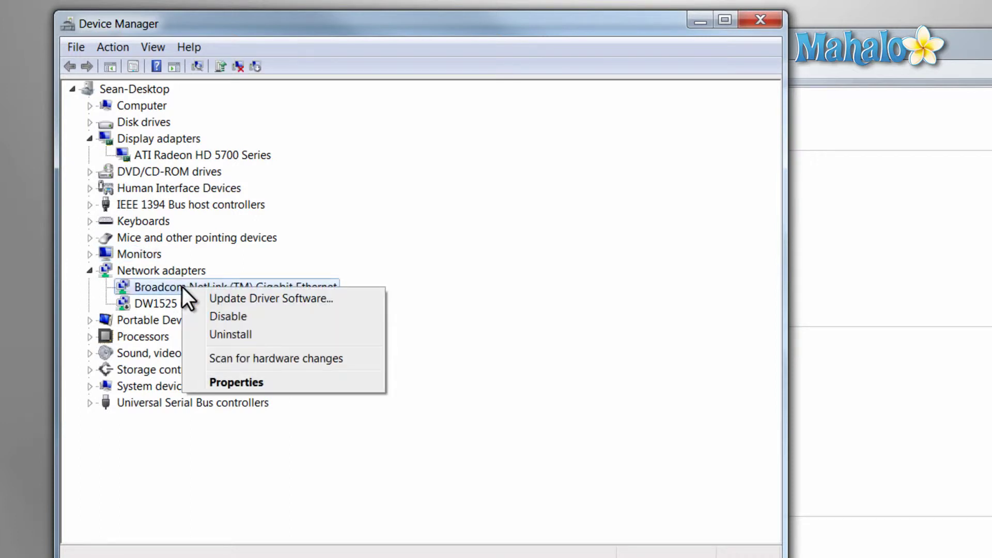
pyautogui.click(203, 285)
pyautogui.rightClick(202, 285)
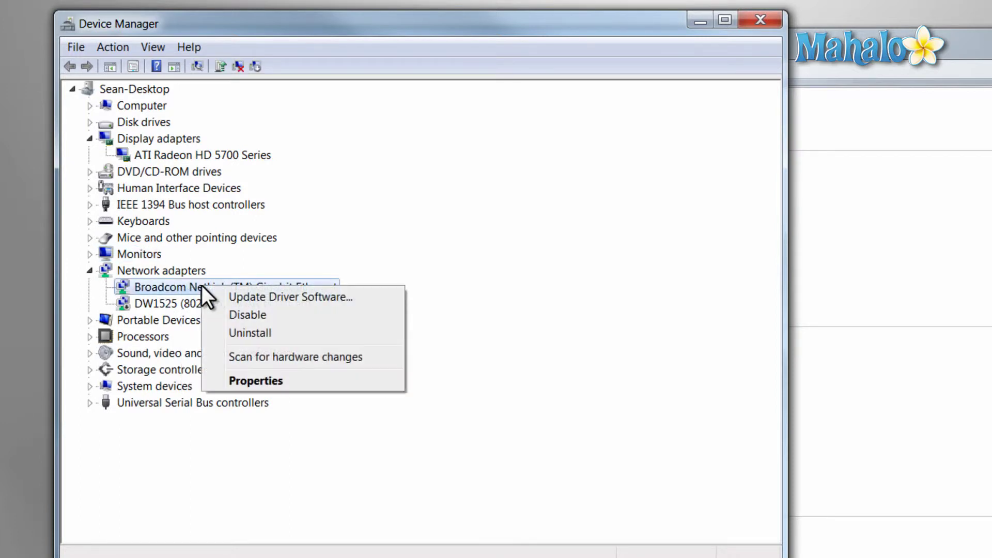
pyautogui.click(250, 295)
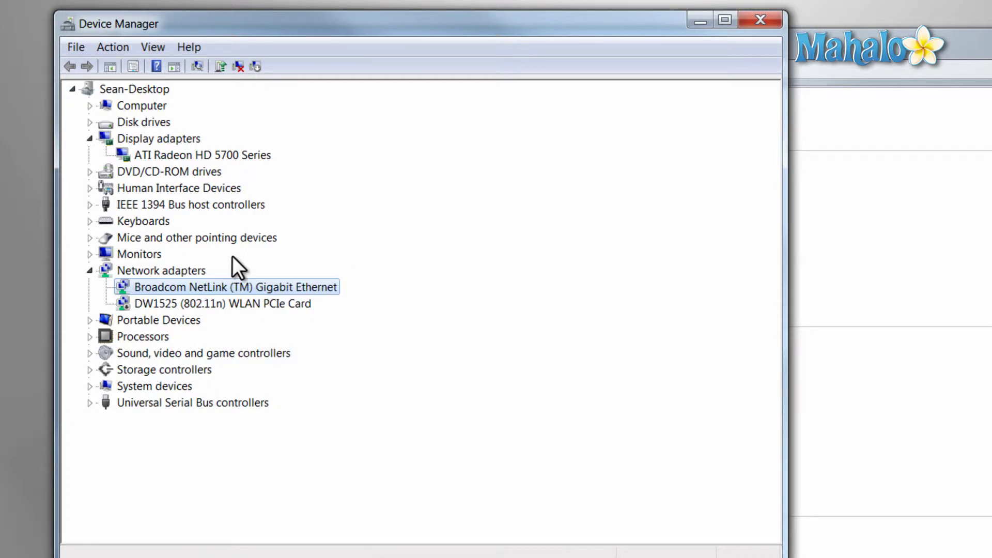